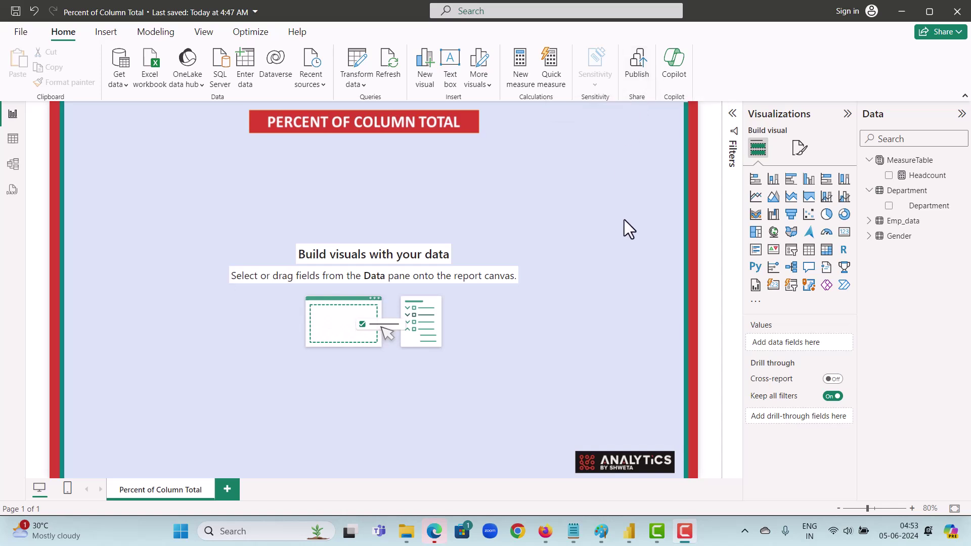
Switch to Table view to browse the 32,977 Emp_data employee rows
left_click(13, 173)
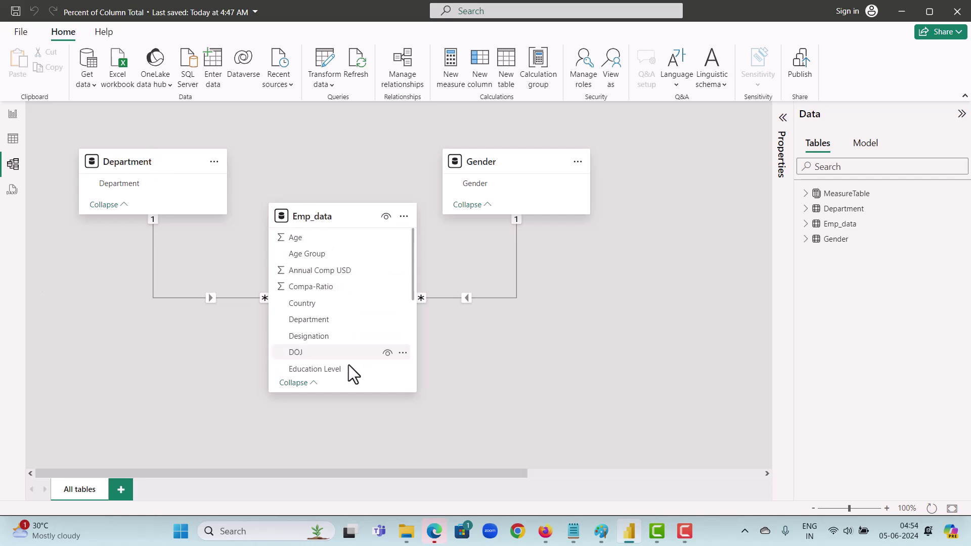
left_click(12, 138)
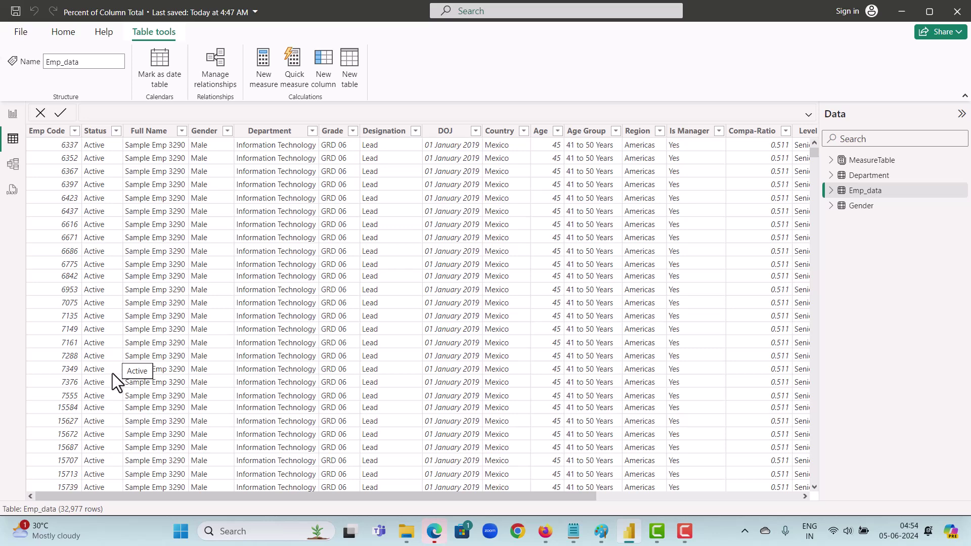
Return to the report page and inspect the Headcount measure, a COUNT of Emp_data Emp Code
left_click(13, 116)
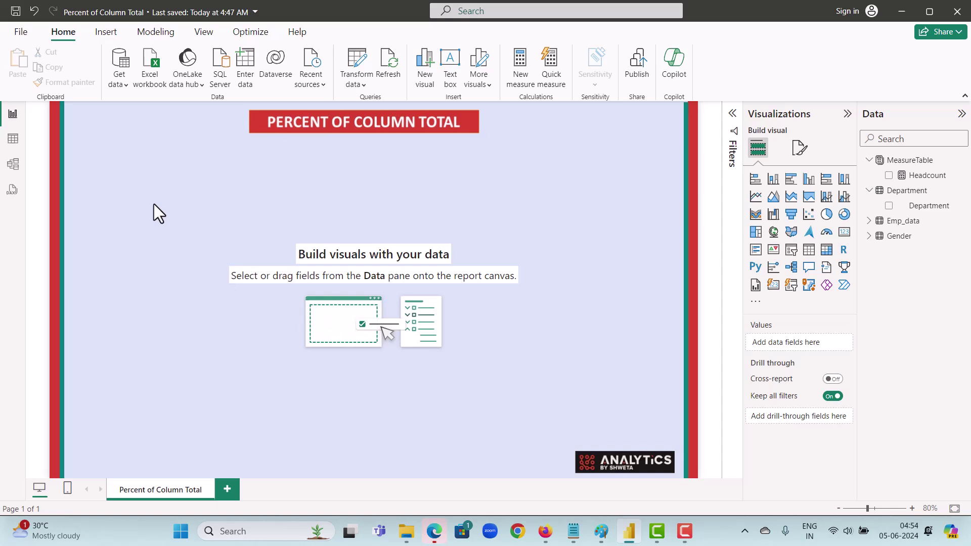
left_click(930, 177)
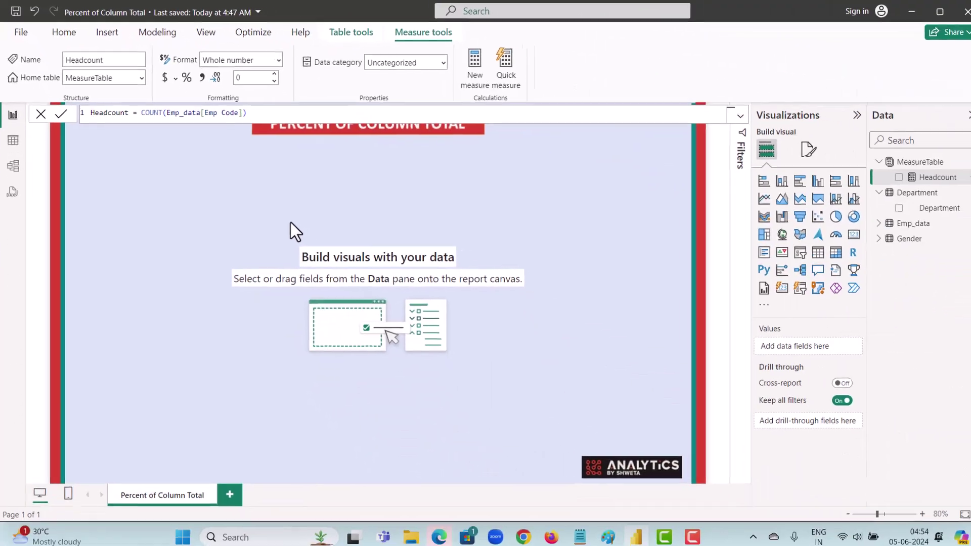
Add an empty Matrix visual and position it lower on the report page
left_click(289, 196)
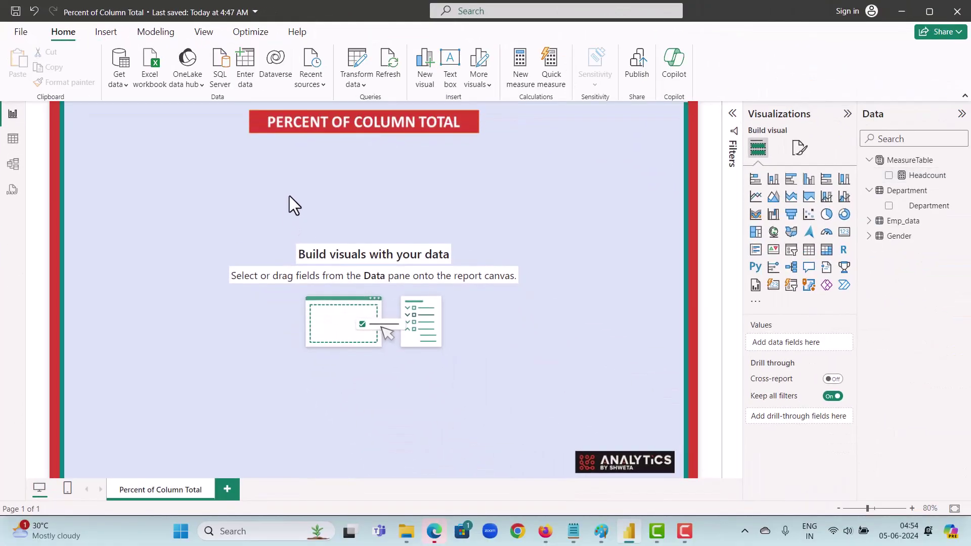
left_click(826, 251)
left_click_drag(95, 122, 215, 157)
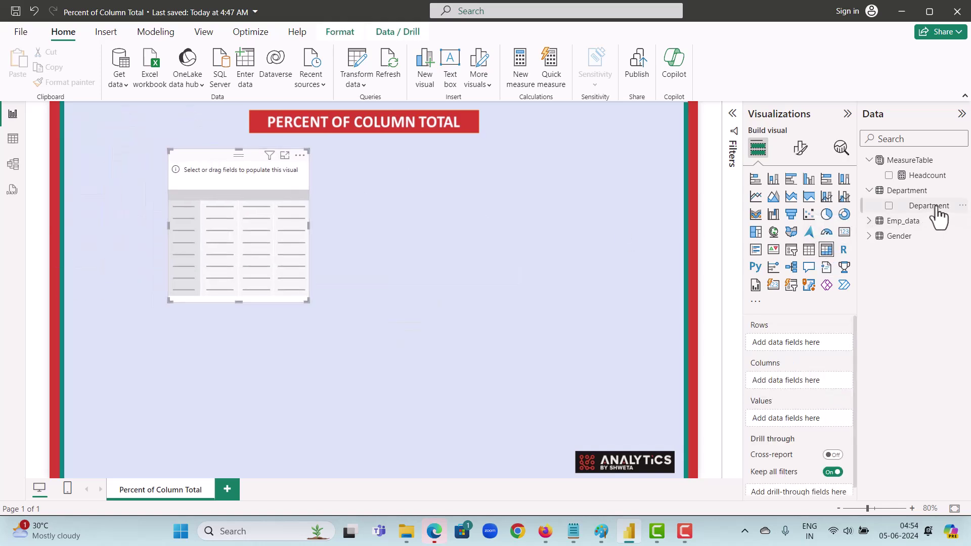
Fill the matrix with Department rows, Gender columns and Headcount values, widened to show every gender
left_click_drag(928, 205, 801, 346)
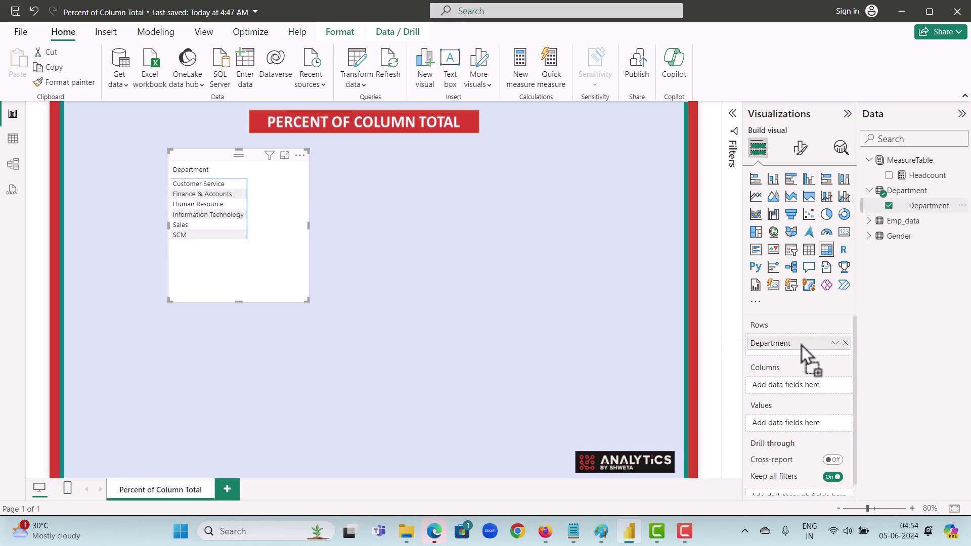
left_click(870, 237)
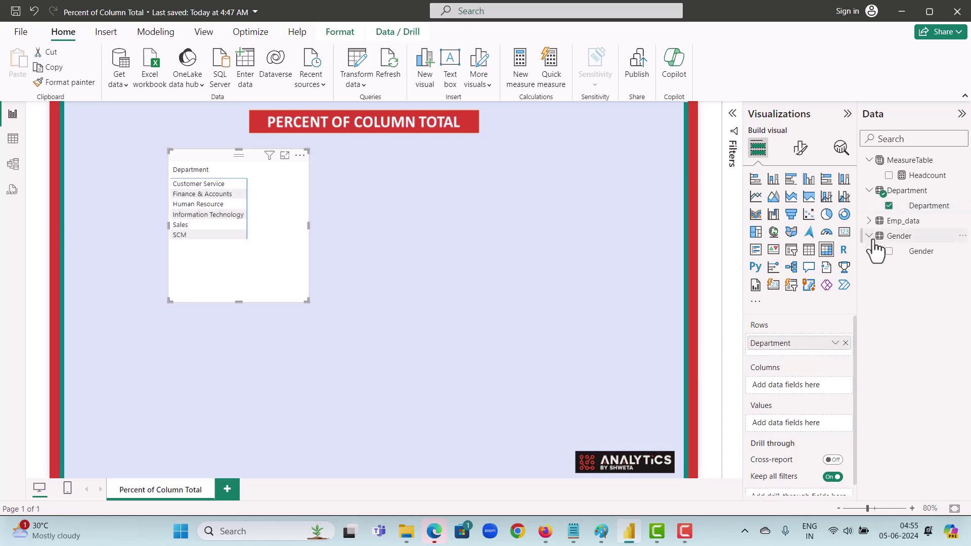
left_click_drag(919, 250, 799, 382)
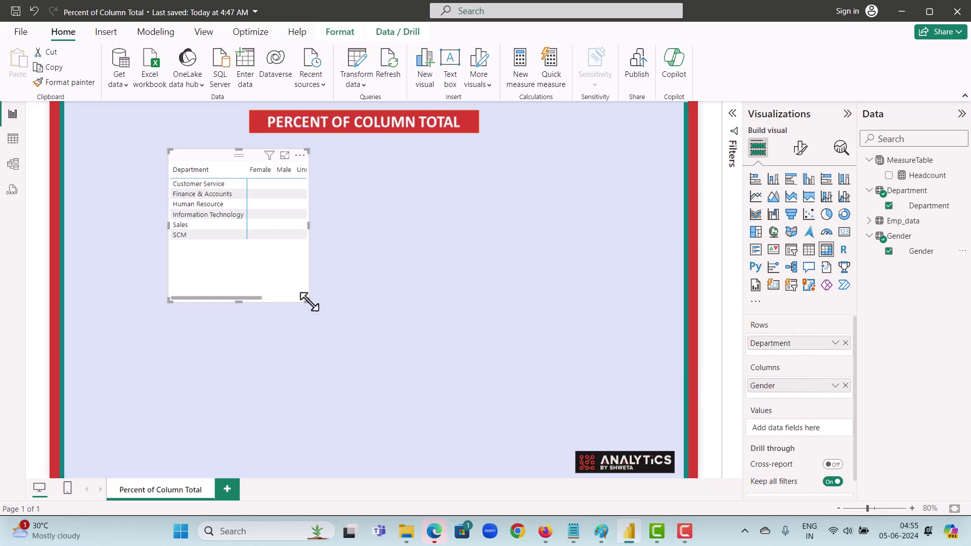
left_click_drag(307, 300, 397, 297)
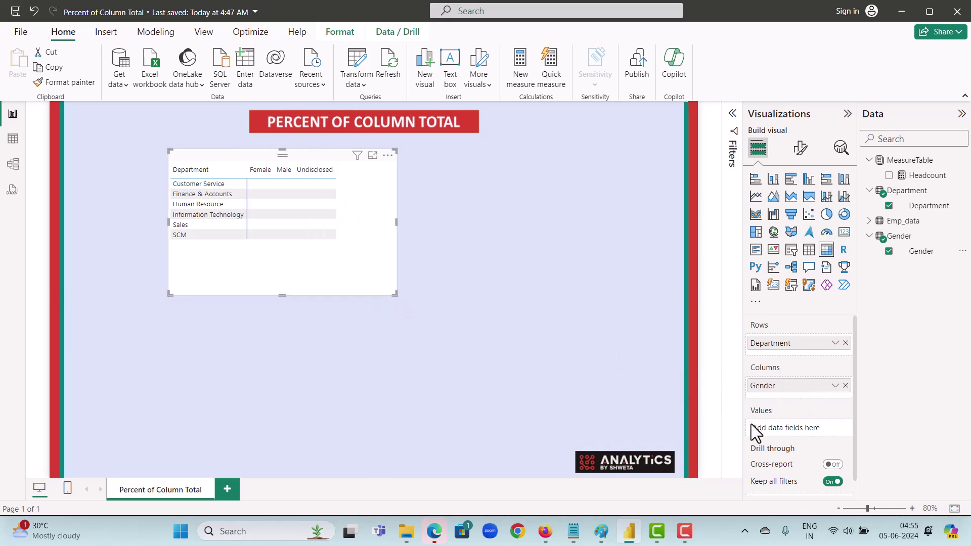
left_click_drag(927, 175, 811, 433)
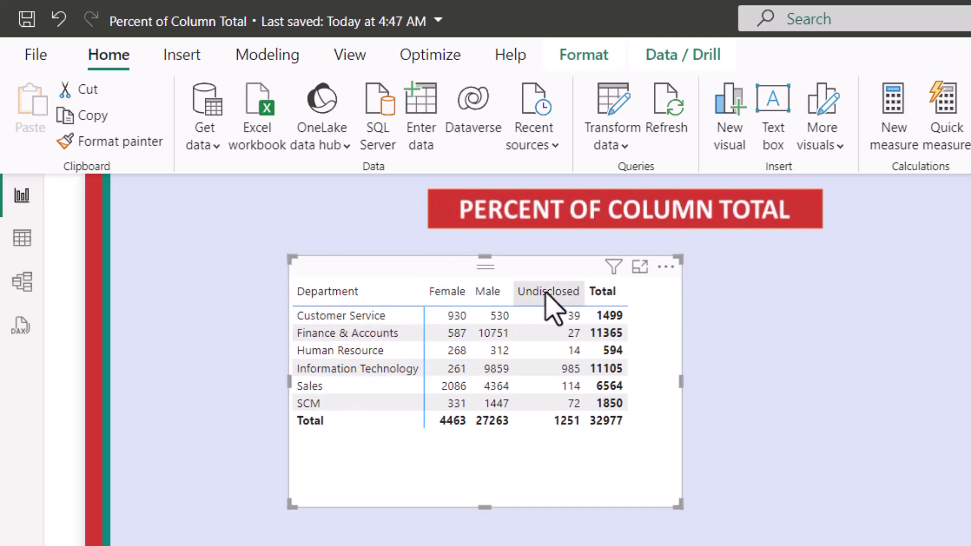
Move the Headcount matrix toward the left side of the page below the title
mouse_move(667, 343)
left_mouse_down()
mouse_move(562, 343)
mouse_move(536, 371)
left_mouse_up()
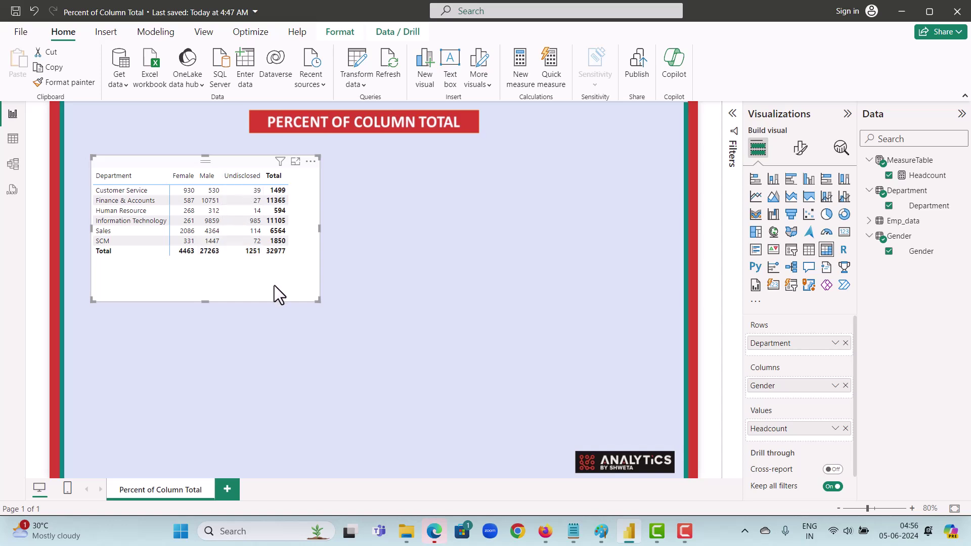
Create Column Total = CALCULATE([Headcount],REMOVEFILTERS(Department[Department])) in MeasureTable
left_click(353, 252)
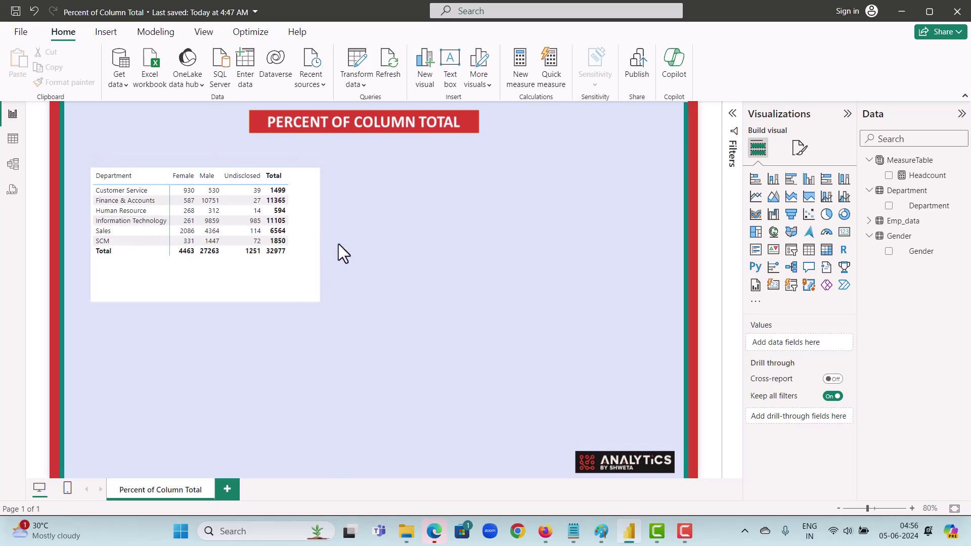
right_click(908, 169)
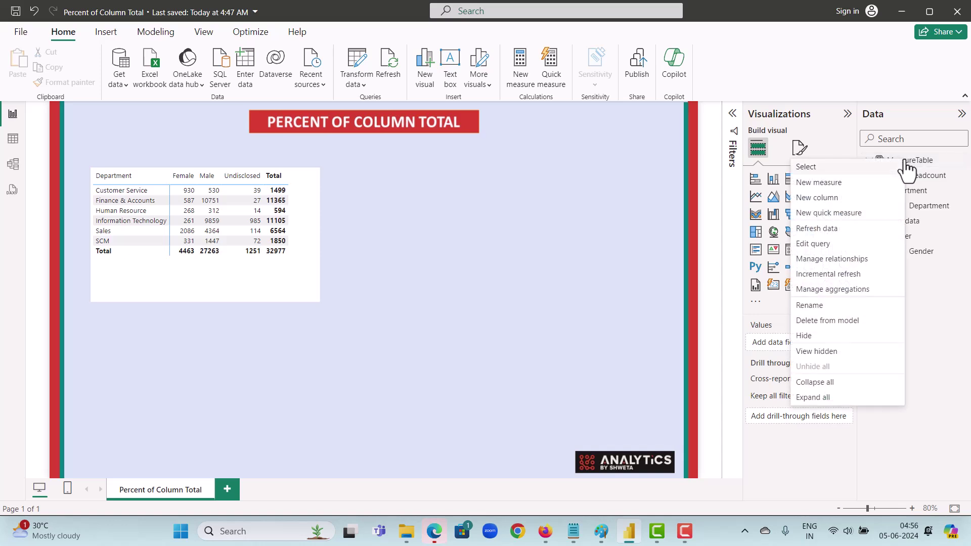
left_click(880, 181)
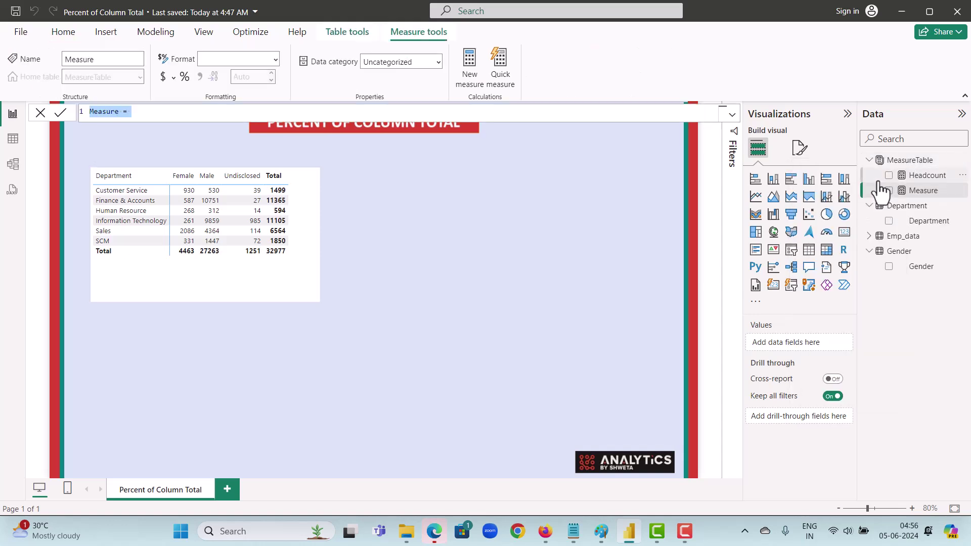
type("Column")
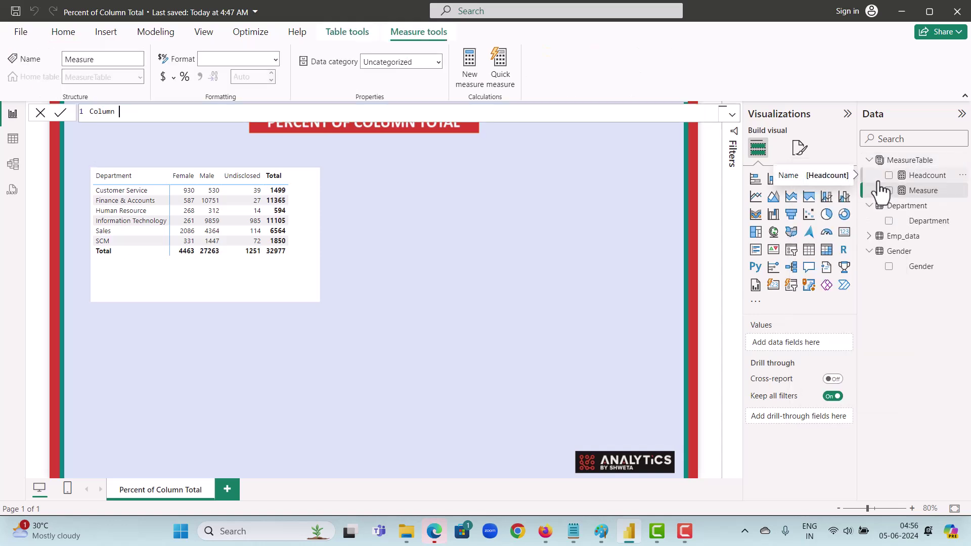
type("Total")
type("C")
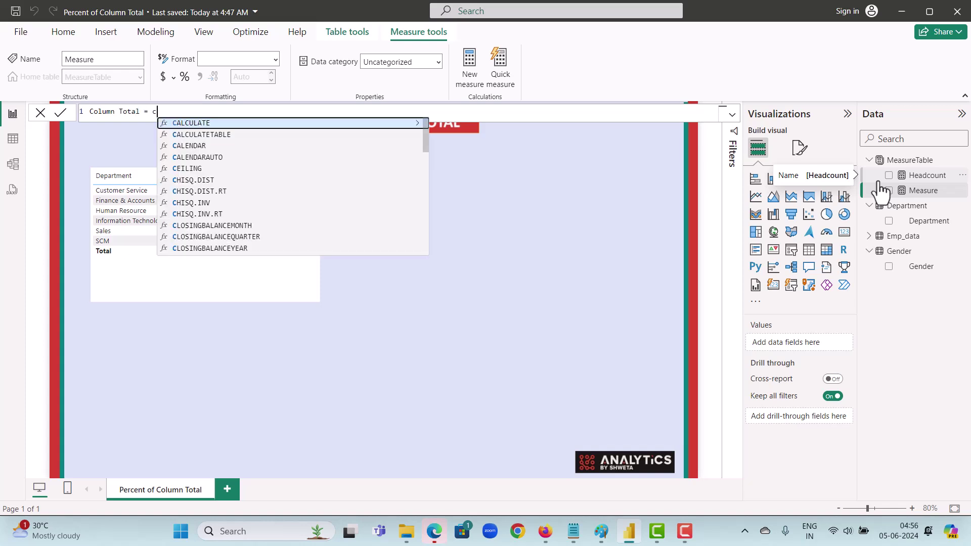
type("AL")
key("Tab")
type("[")
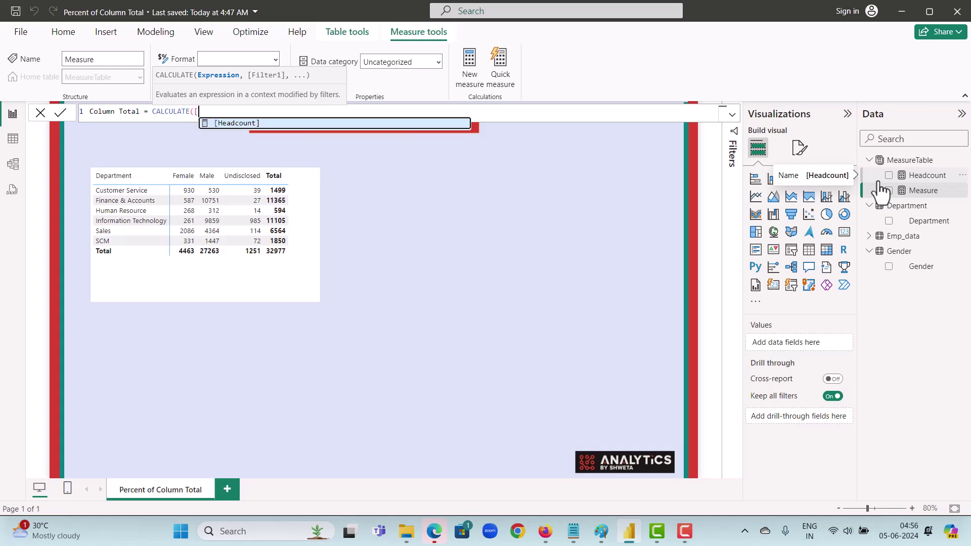
type("Hea")
key("Tab")
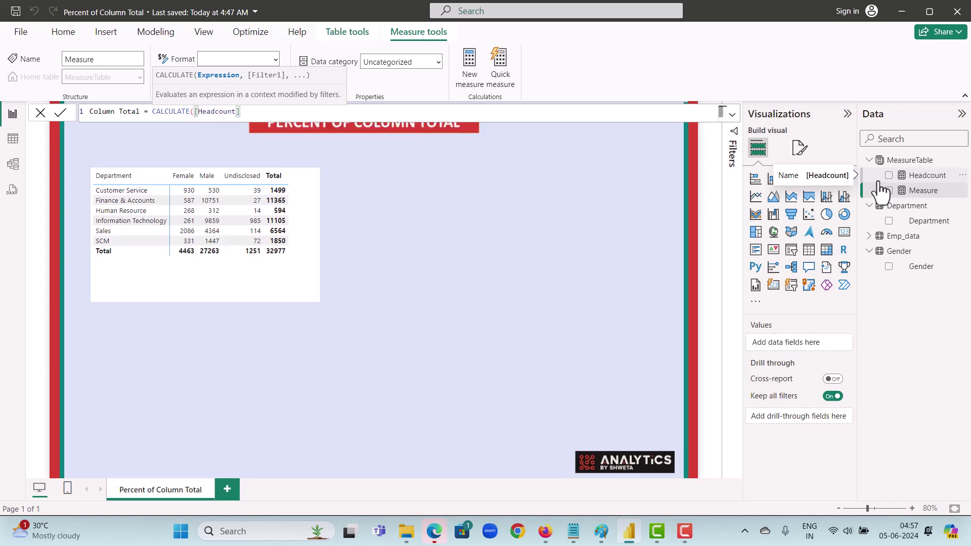
type(",R")
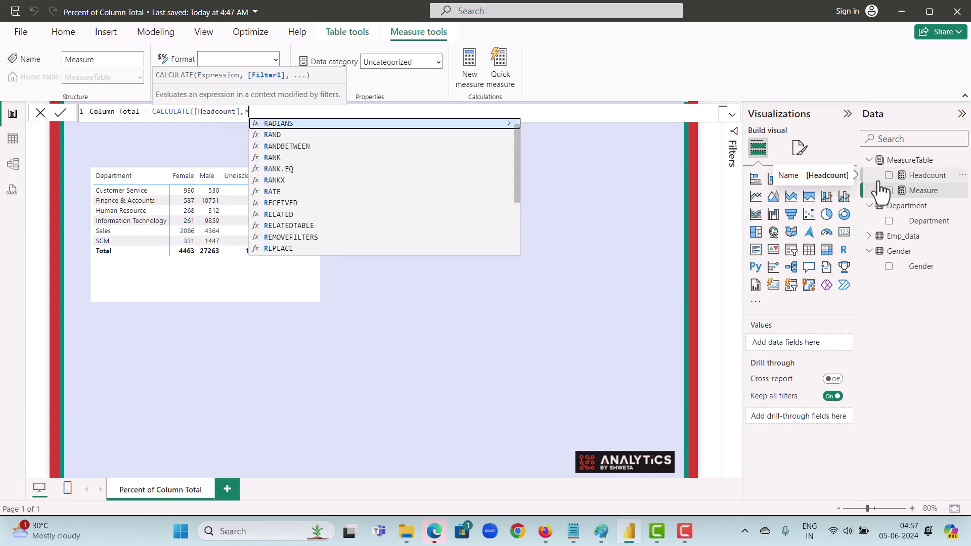
type("EMO")
key("Tab")
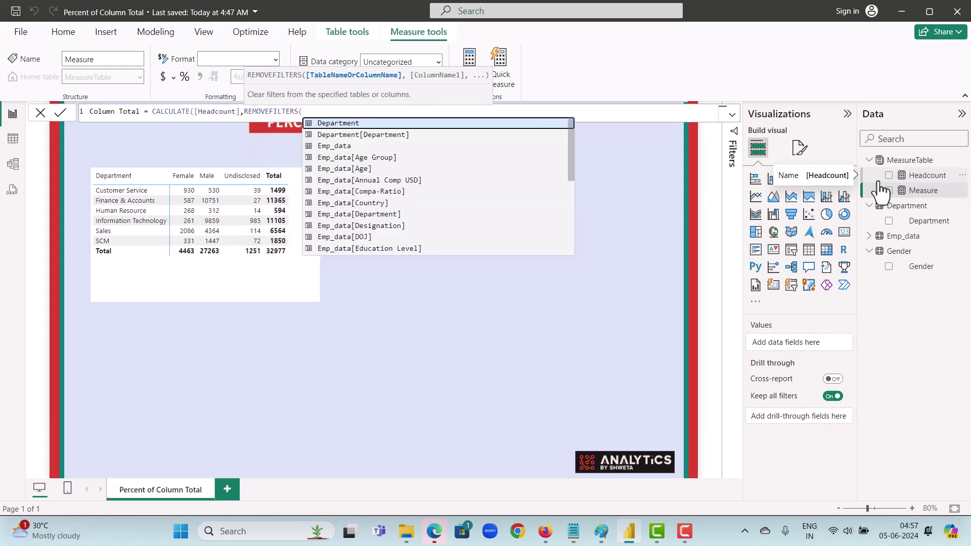
type("d")
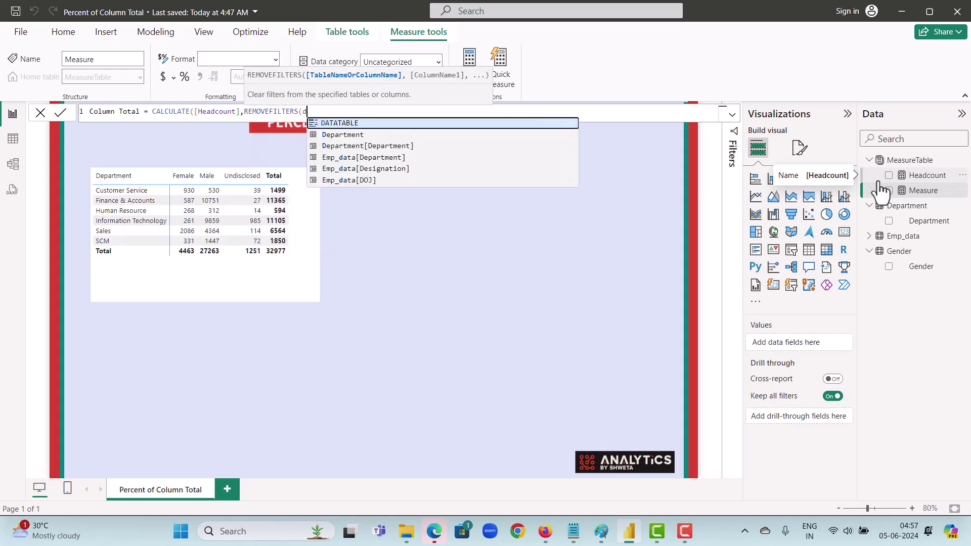
type("e")
key("Down")
key("Tab")
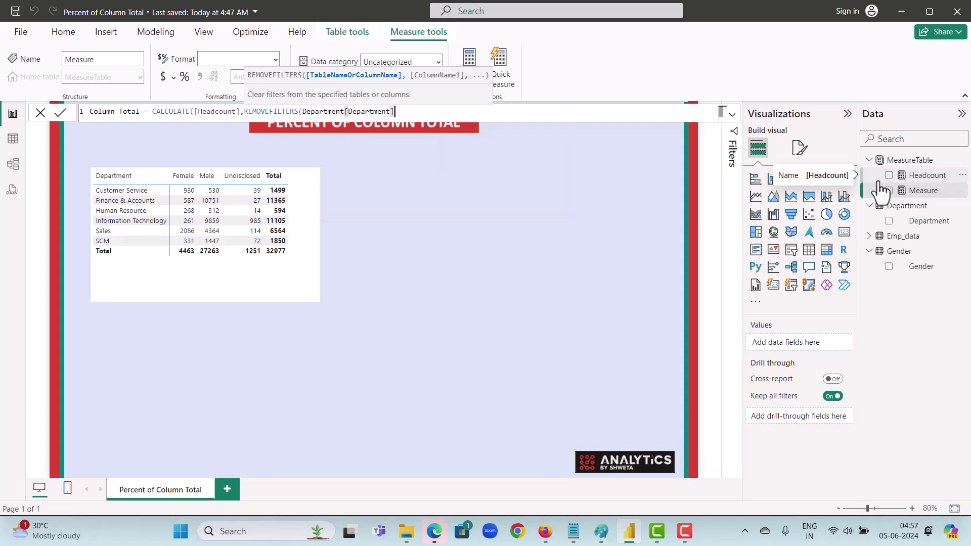
type(")")
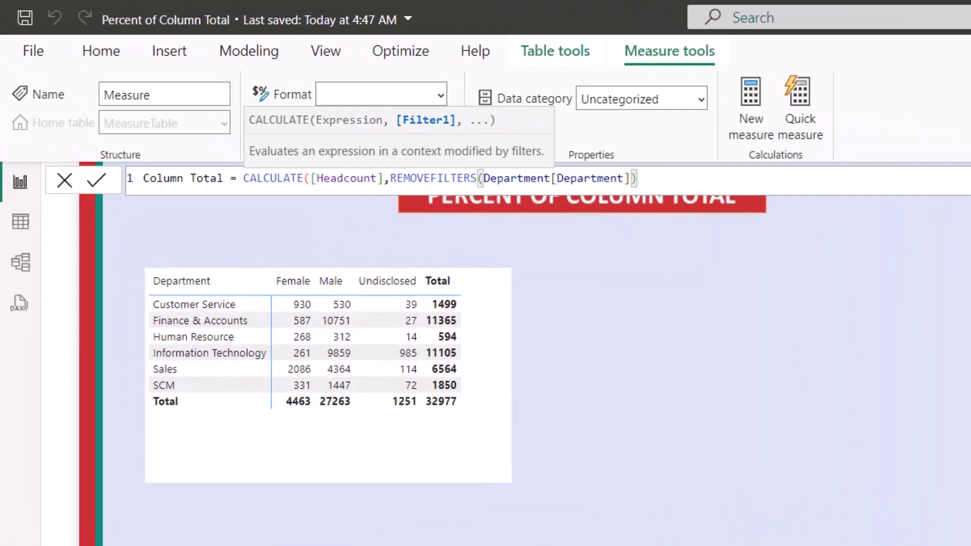
type(")")
key("Return")
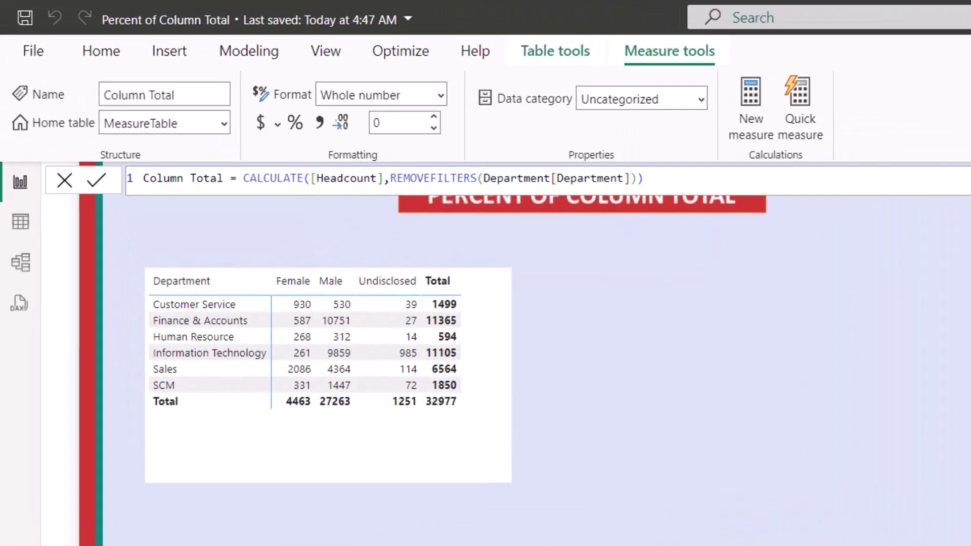
Add a second matrix beside the first showing Column Total by Department rows and Gender columns
left_click(927, 429)
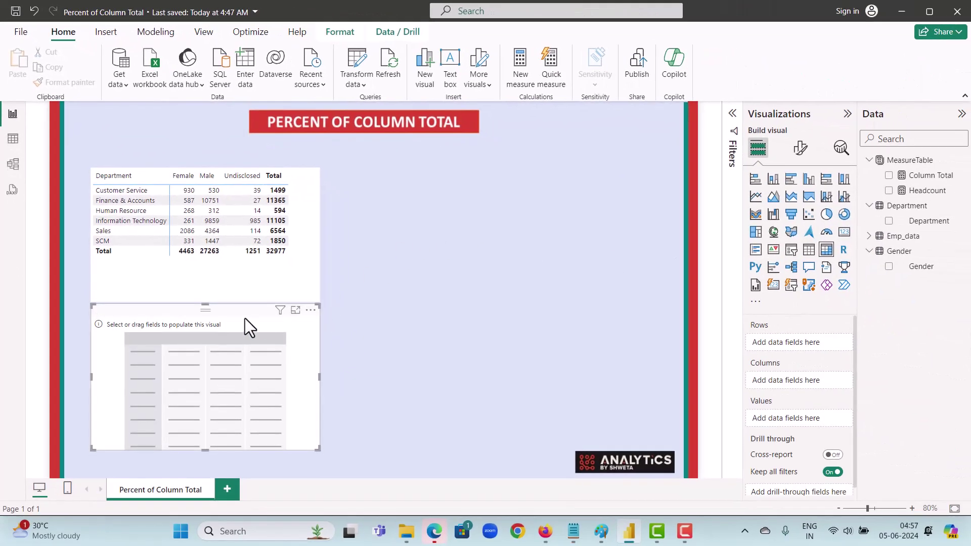
left_click_drag(247, 324, 510, 182)
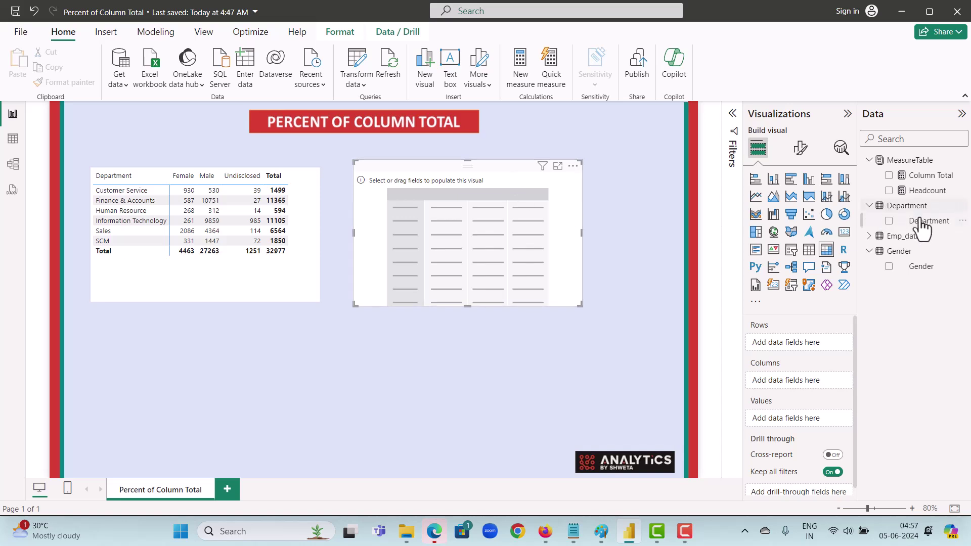
left_click_drag(929, 221, 792, 342)
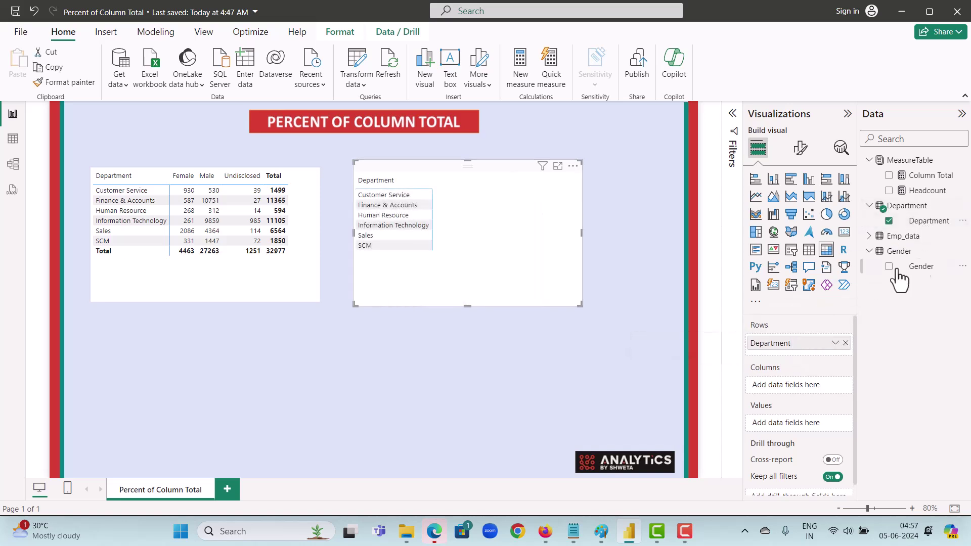
left_click_drag(932, 266, 816, 382)
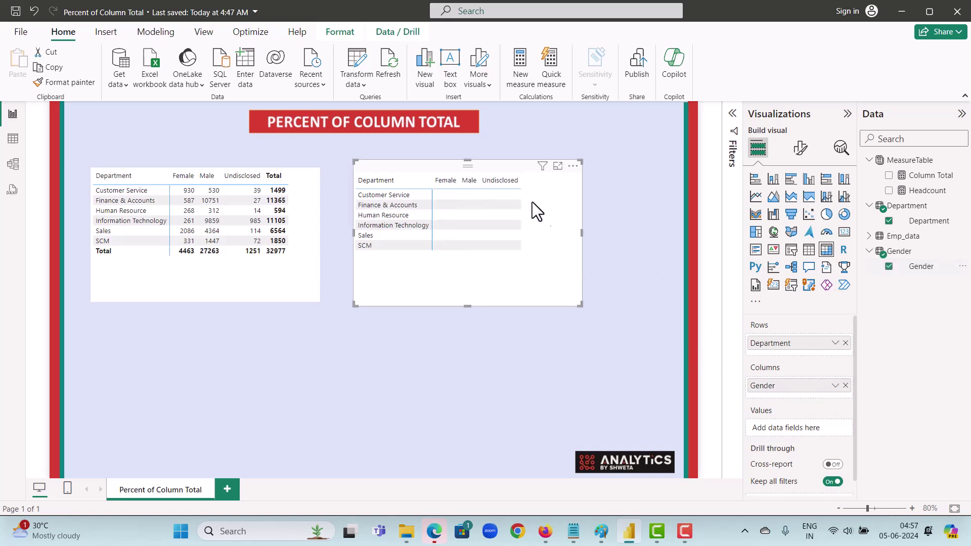
mouse_move(930, 175)
left_mouse_down()
mouse_move(789, 422)
mouse_move(795, 432)
left_mouse_up()
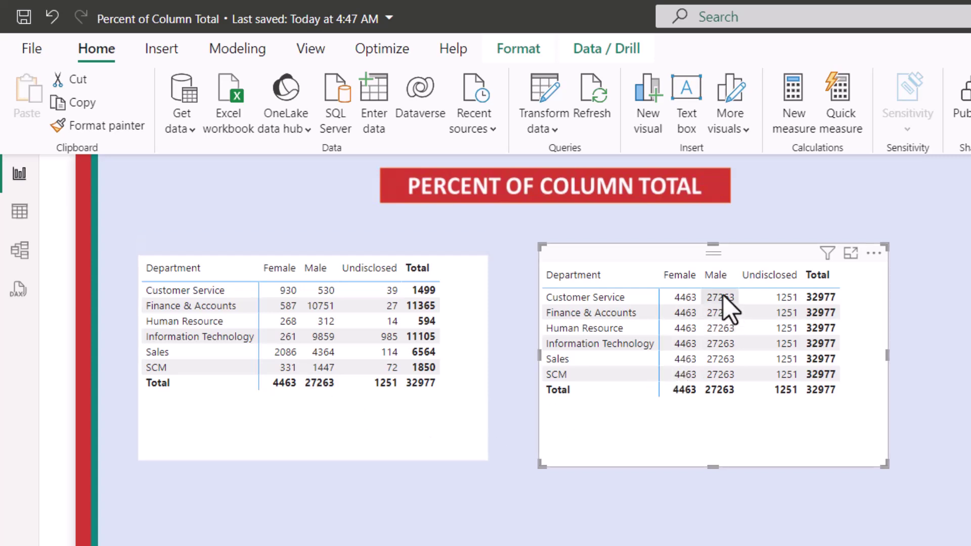
mouse_move(686, 325)
left_click(773, 534)
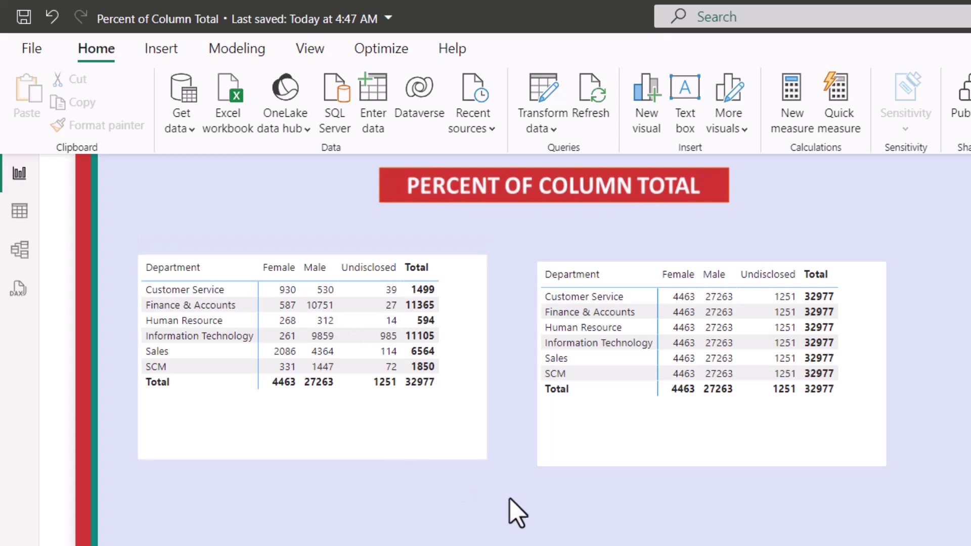
left_click(608, 456)
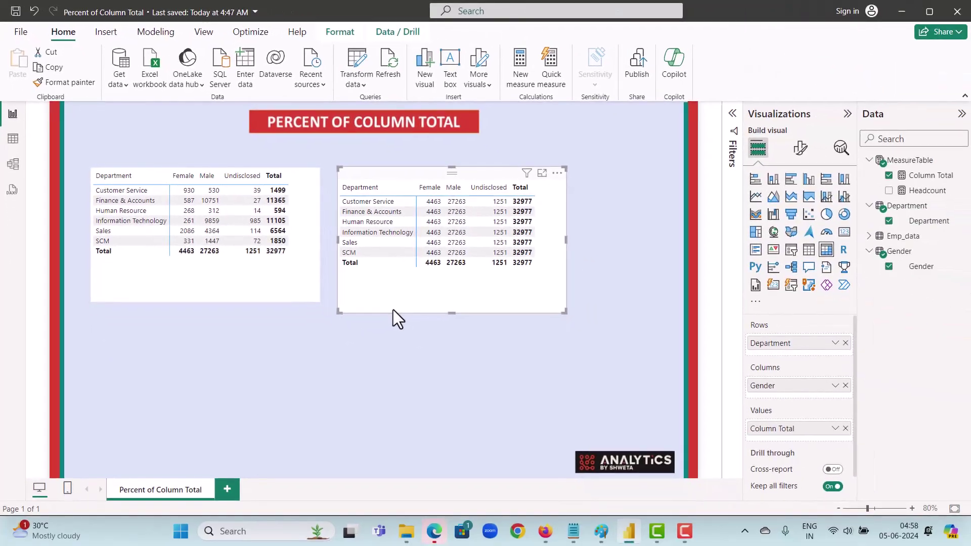
left_click(599, 250)
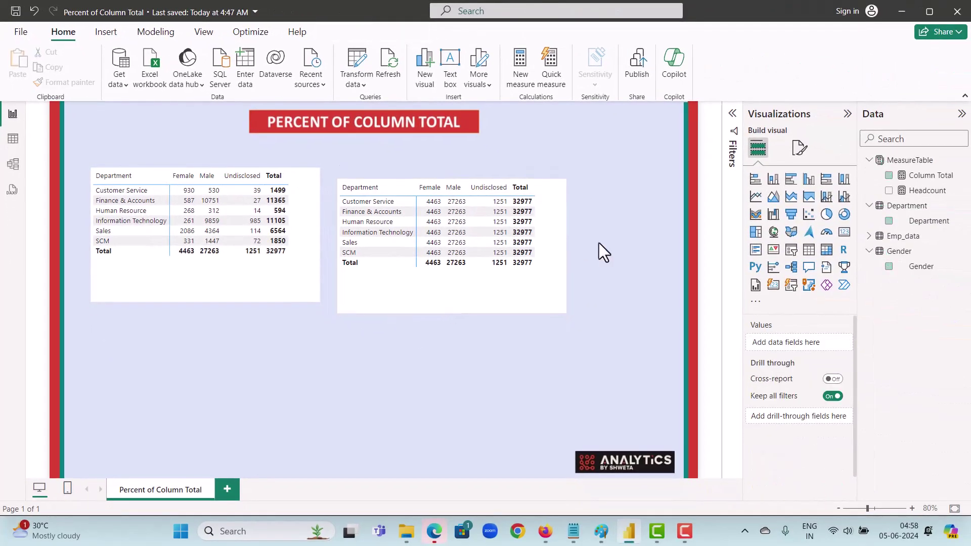
Create Percent of Column Total = DIVIDE([Headcount],[Column Total]) in MeasureTable
right_click(911, 161)
left_click(822, 181)
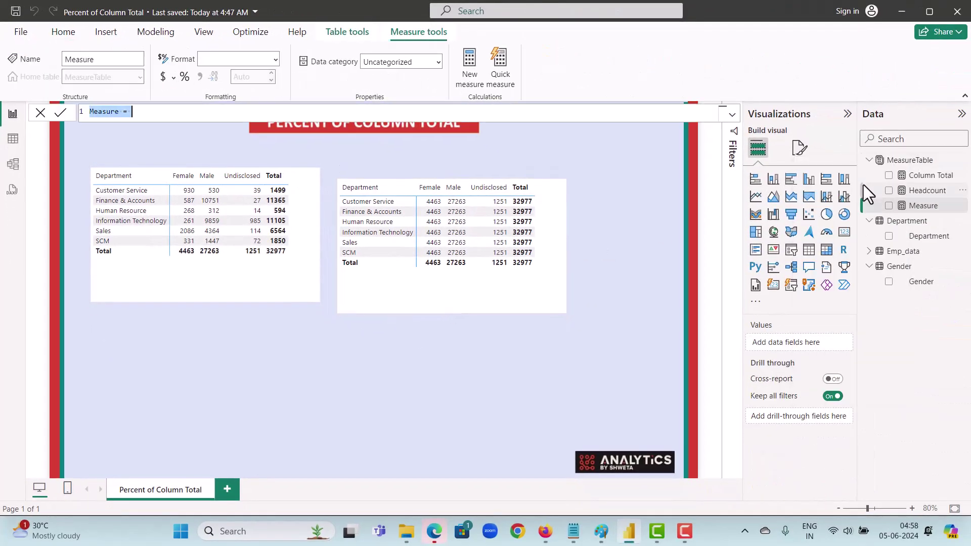
type("Perc")
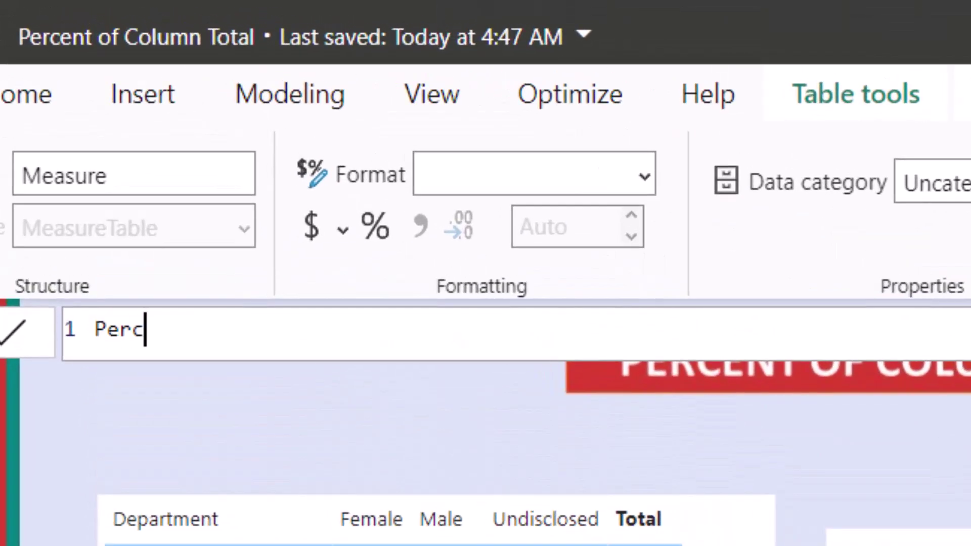
type("ent of ")
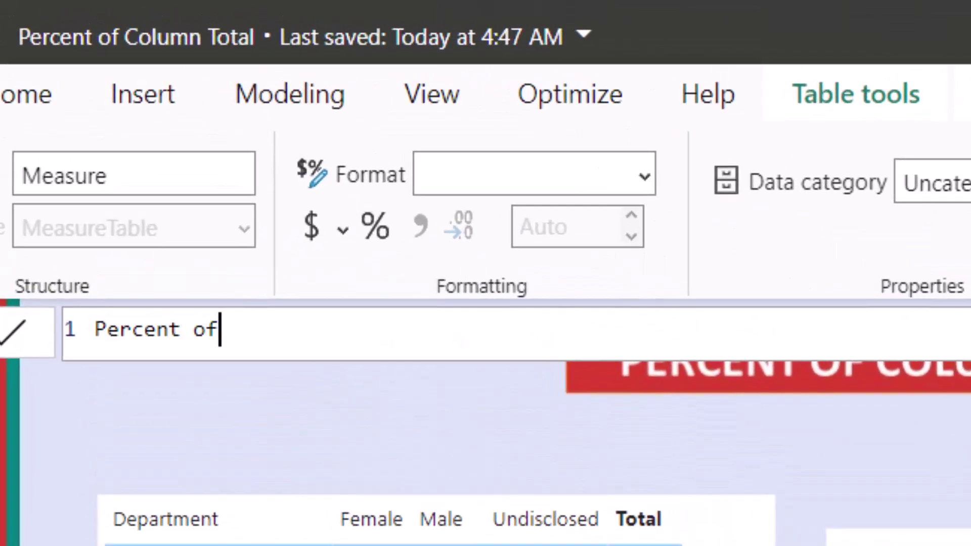
type("Colum")
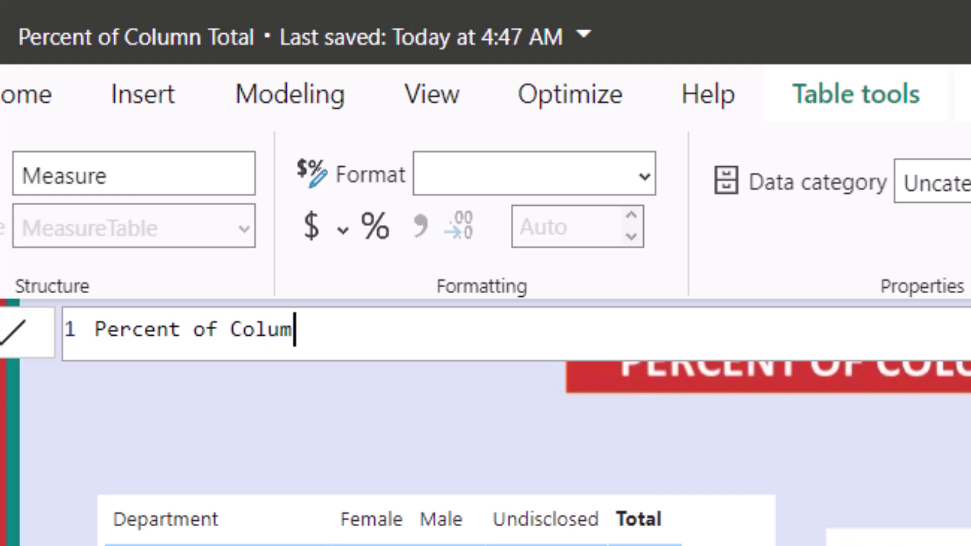
type("n Tota")
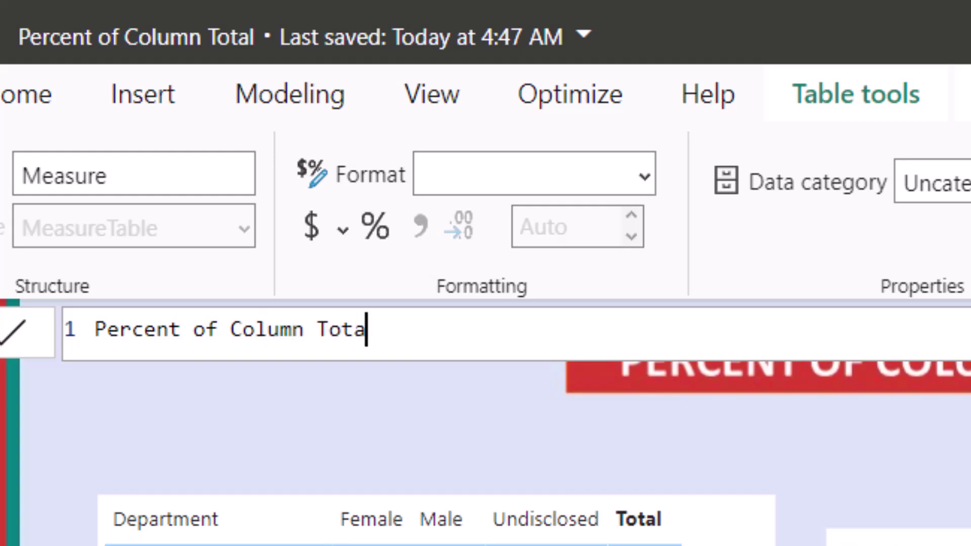
type("l = ")
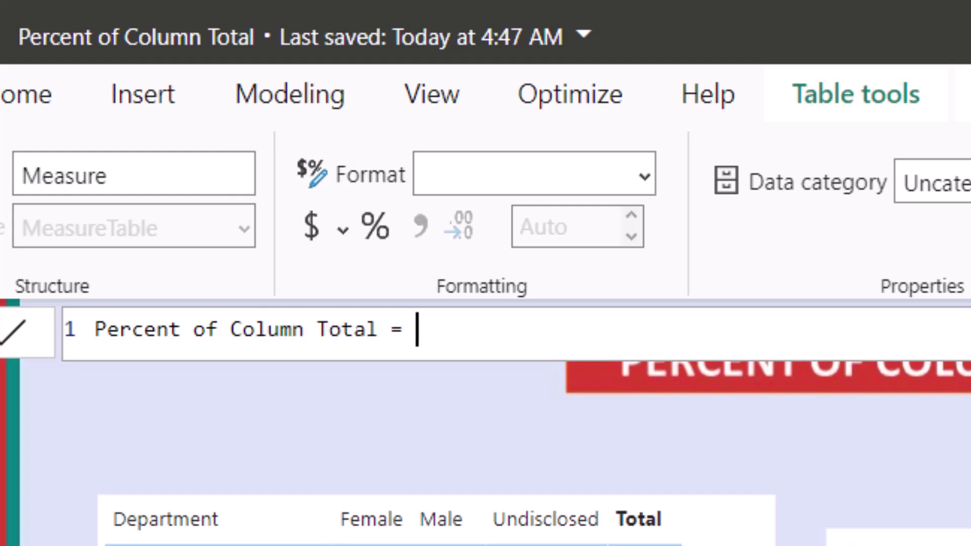
type("div")
key("Tab")
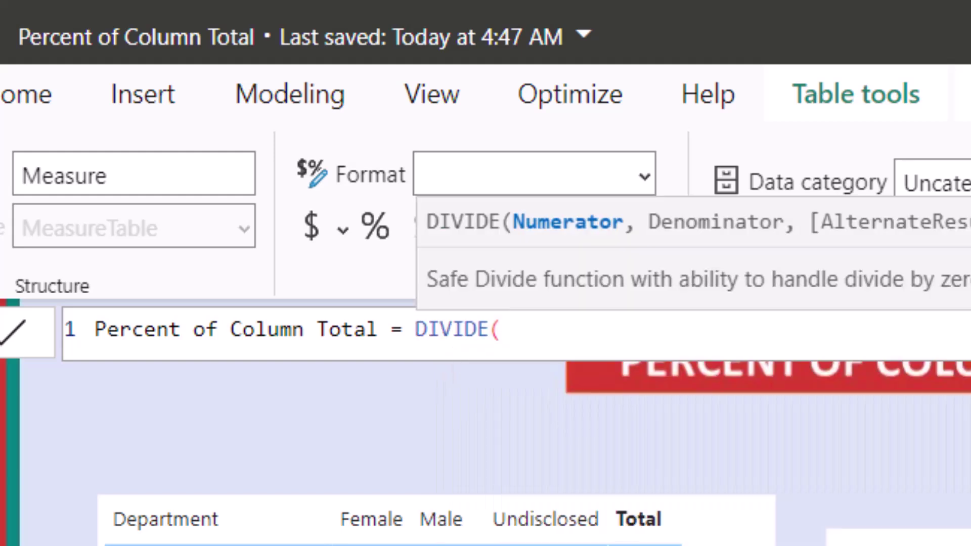
type("[he")
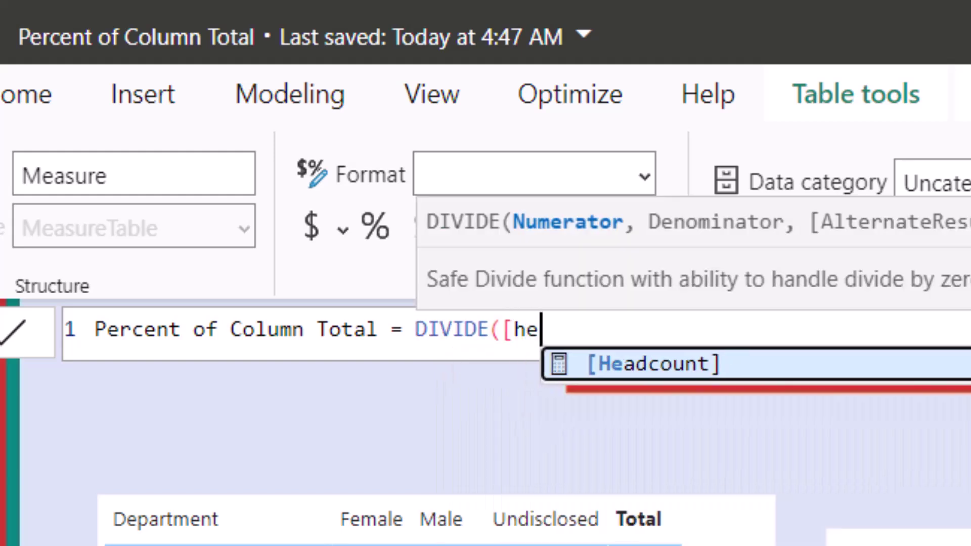
key("Tab")
type(",")
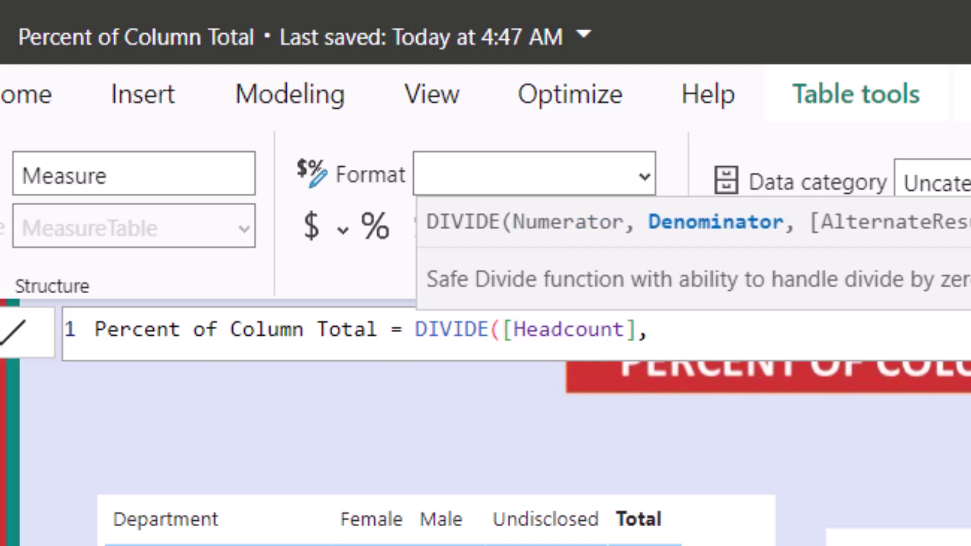
type("[col")
key("Tab")
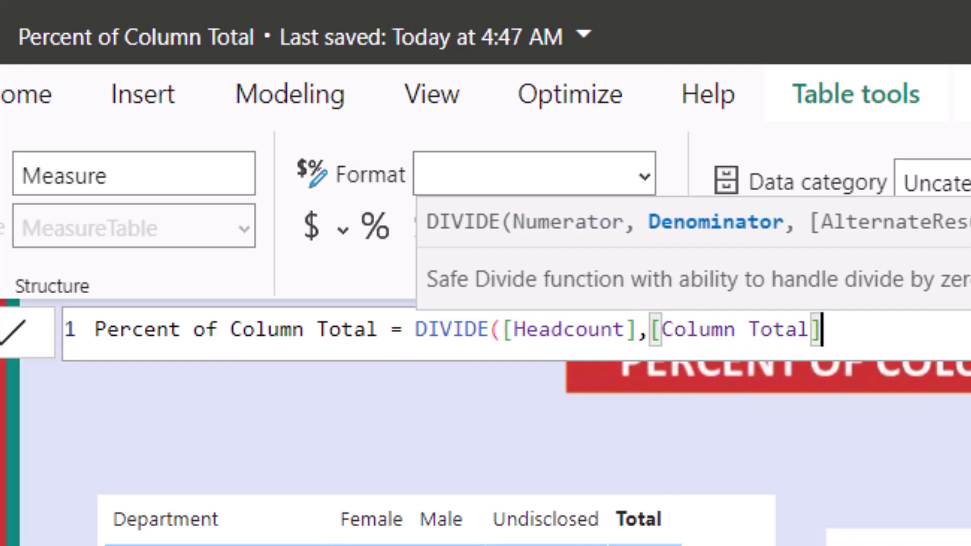
type(")")
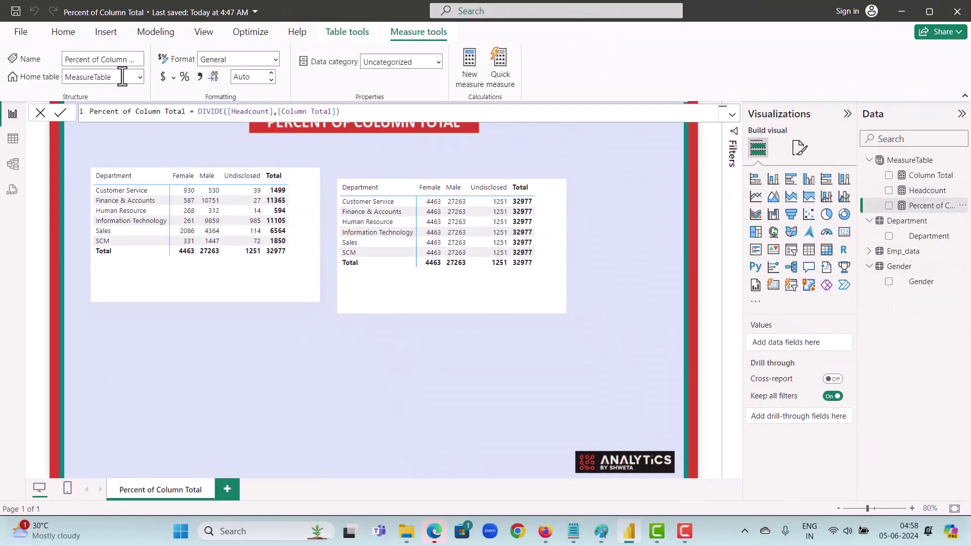
Format Percent of Column Total as a percentage and check the second matrix's fields
left_click(184, 77)
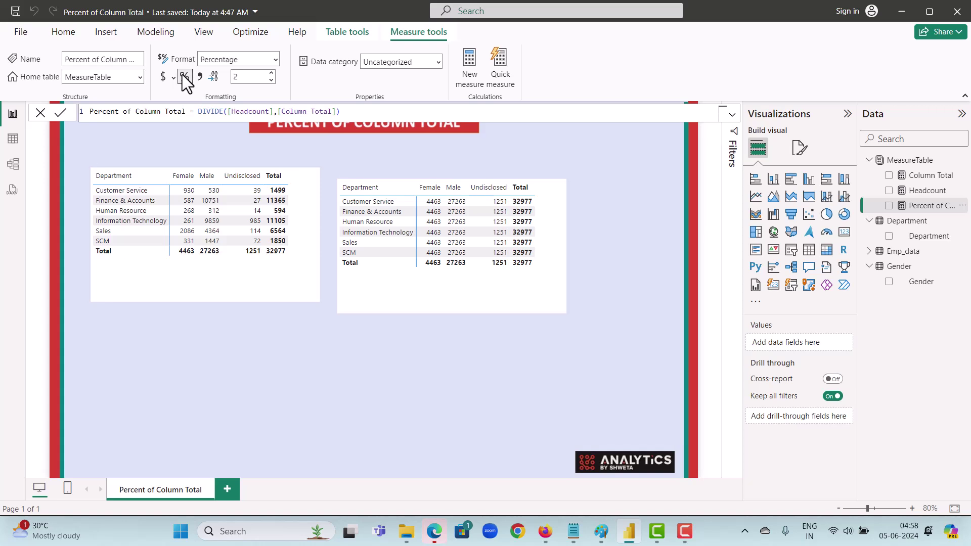
left_click(521, 302)
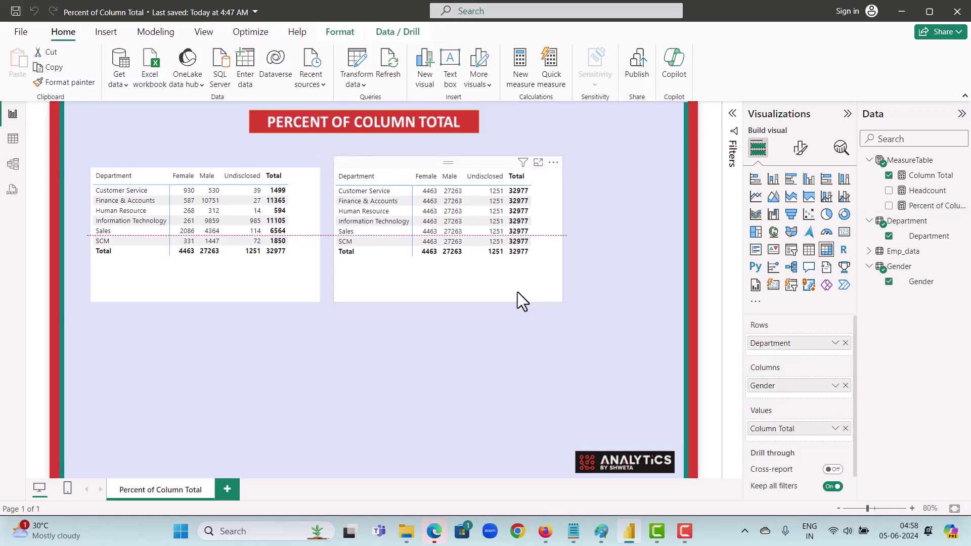
left_click(521, 372)
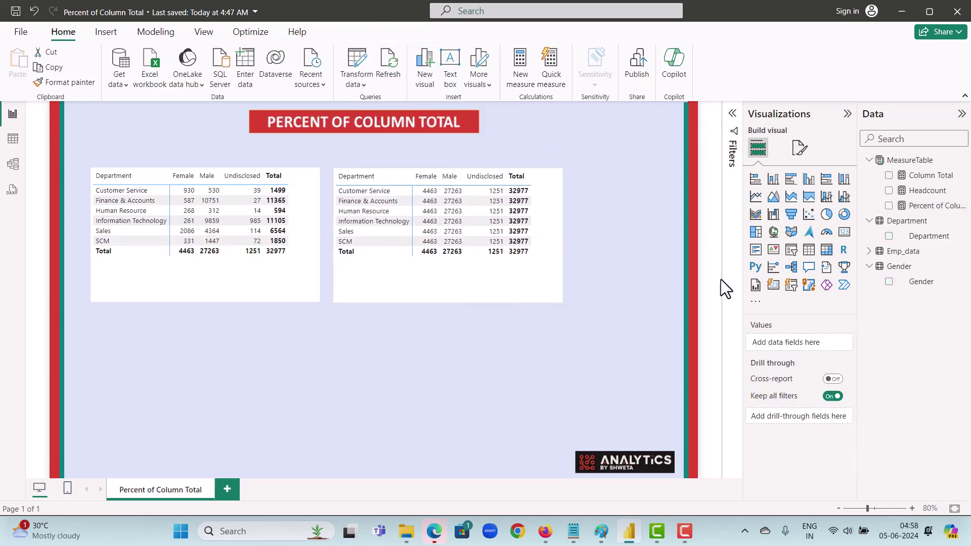
Add a third matrix below the others showing Percent of Column Total by Department and Gender
left_click(825, 251)
left_click_drag(249, 321, 437, 336)
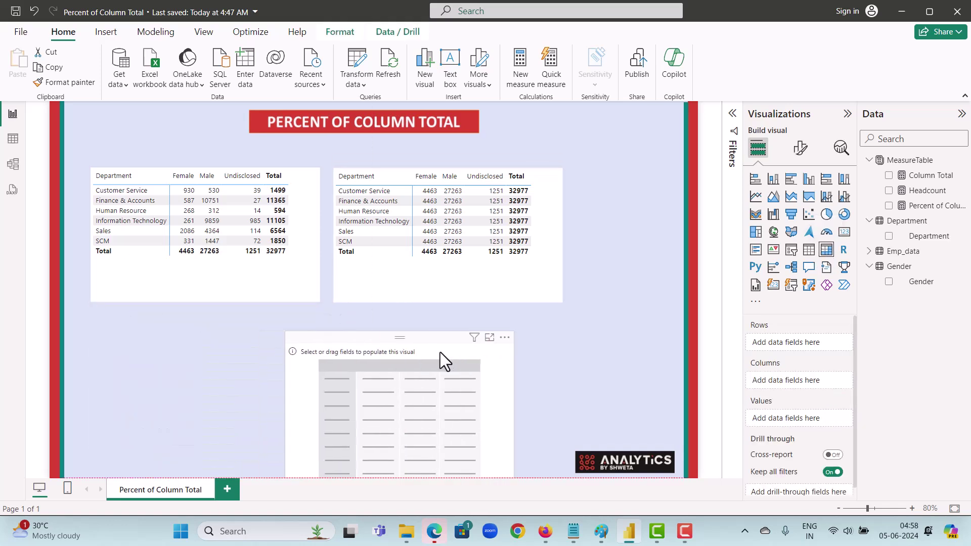
left_click_drag(921, 237, 799, 344)
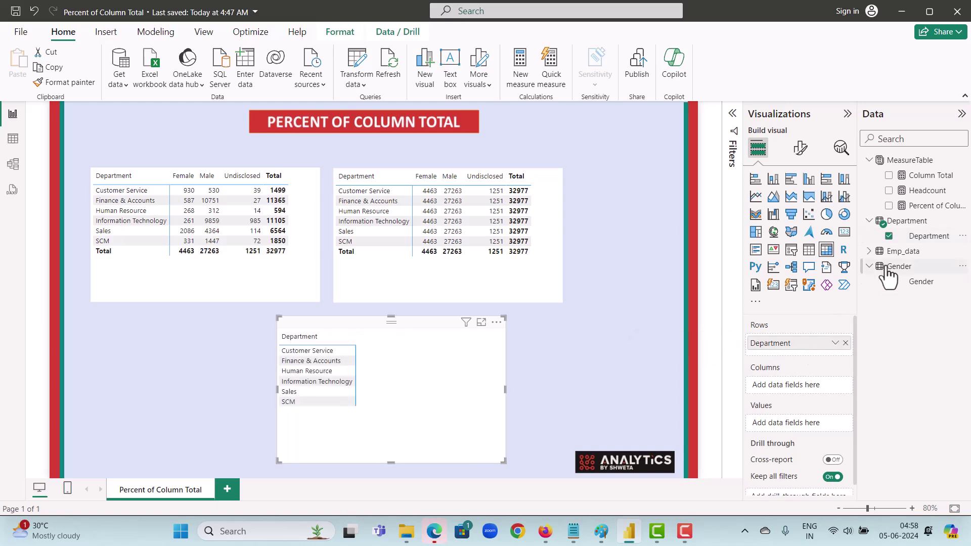
left_click_drag(911, 283, 812, 384)
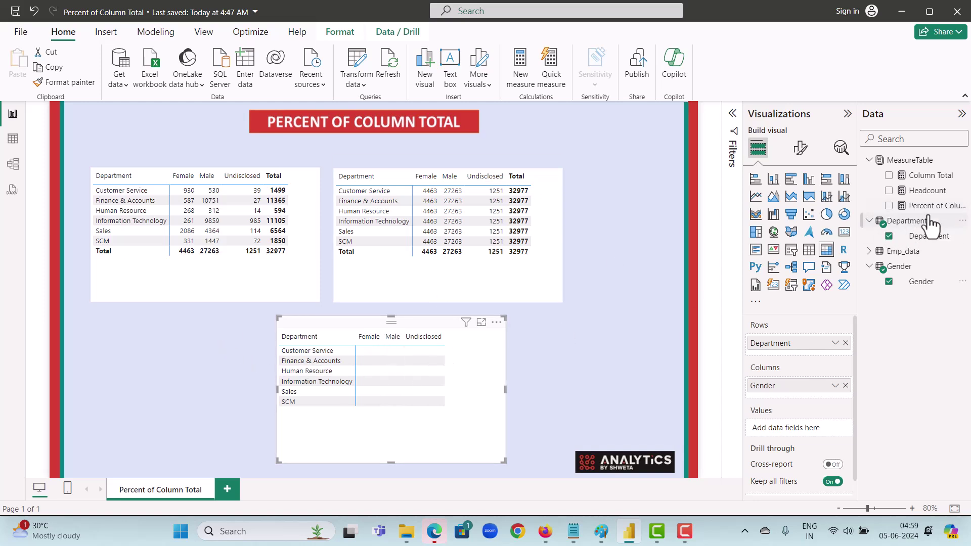
mouse_move(932, 205)
left_mouse_down()
mouse_move(806, 440)
mouse_move(803, 425)
left_mouse_up()
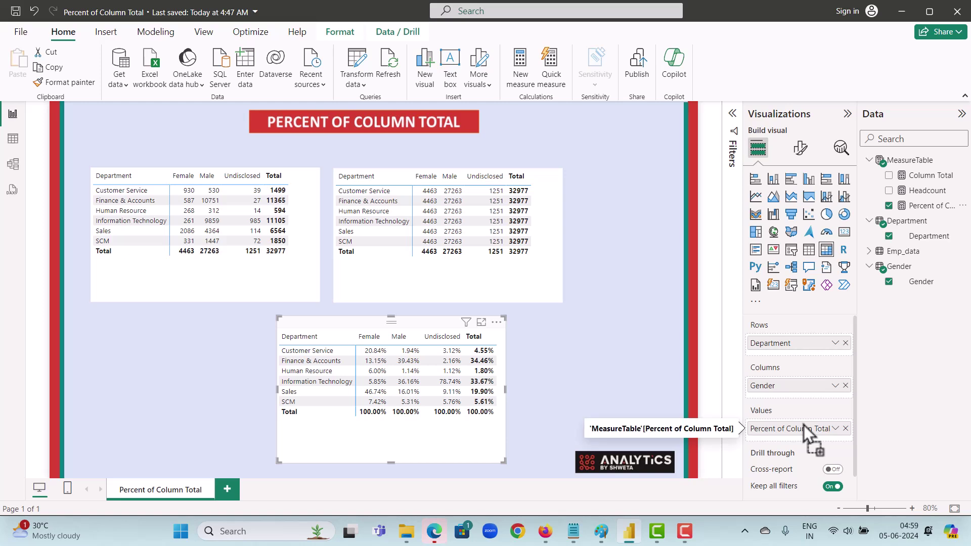
Set Percent of Column Total to 0 decimal places so the matrix shows whole-number percentages
left_click(931, 206)
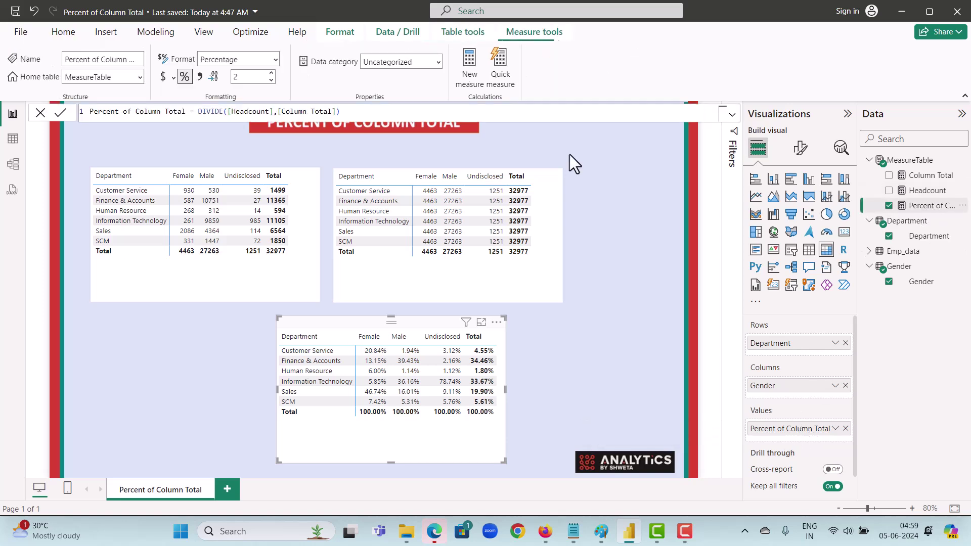
double_click(236, 77)
type("0")
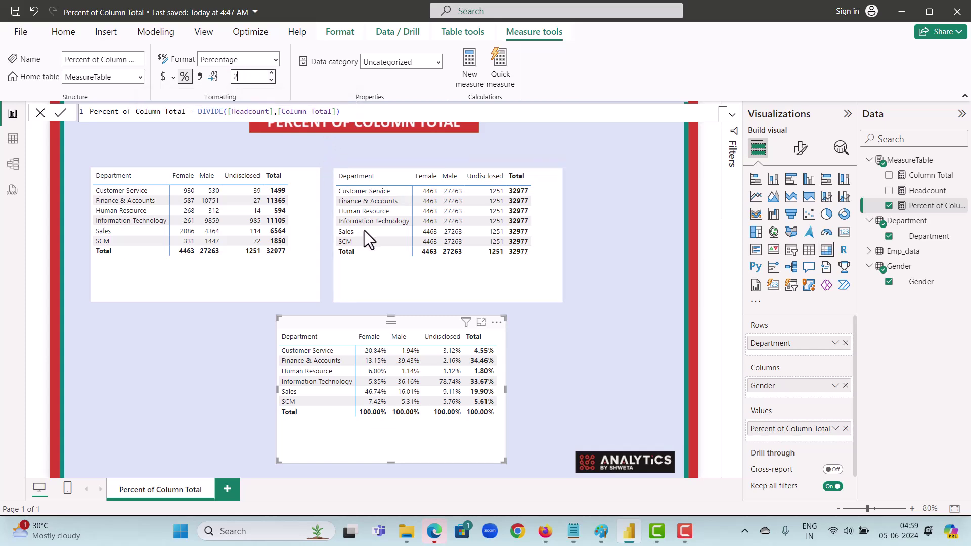
key("Return")
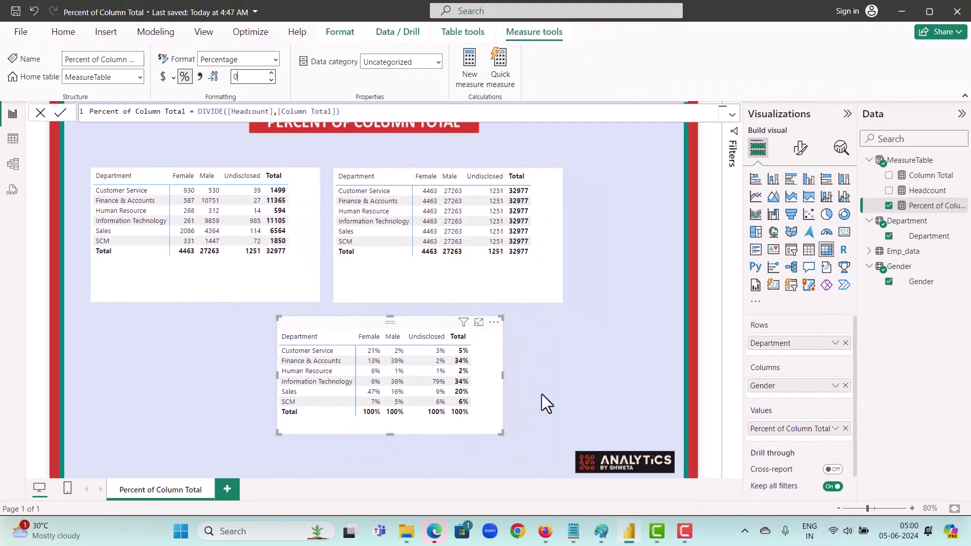
key("Return")
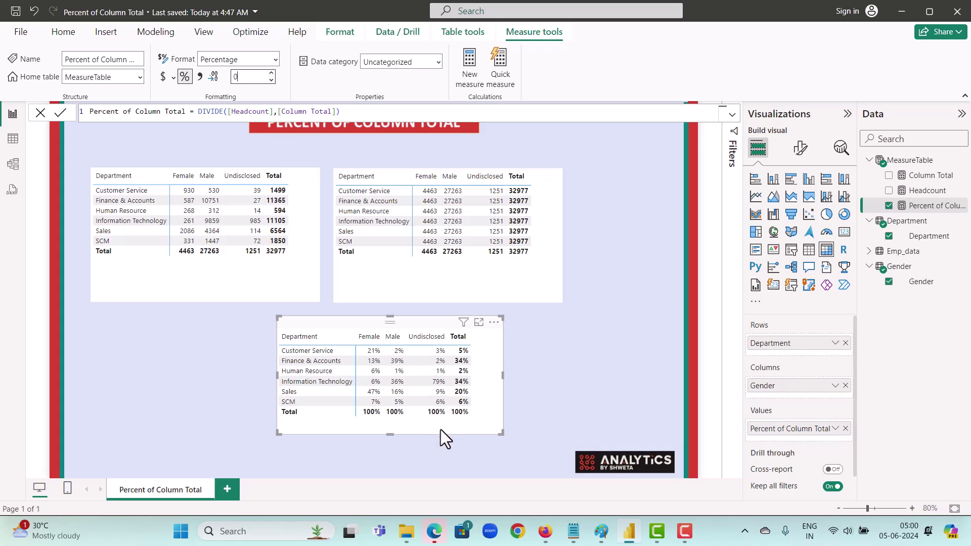
left_click(566, 377)
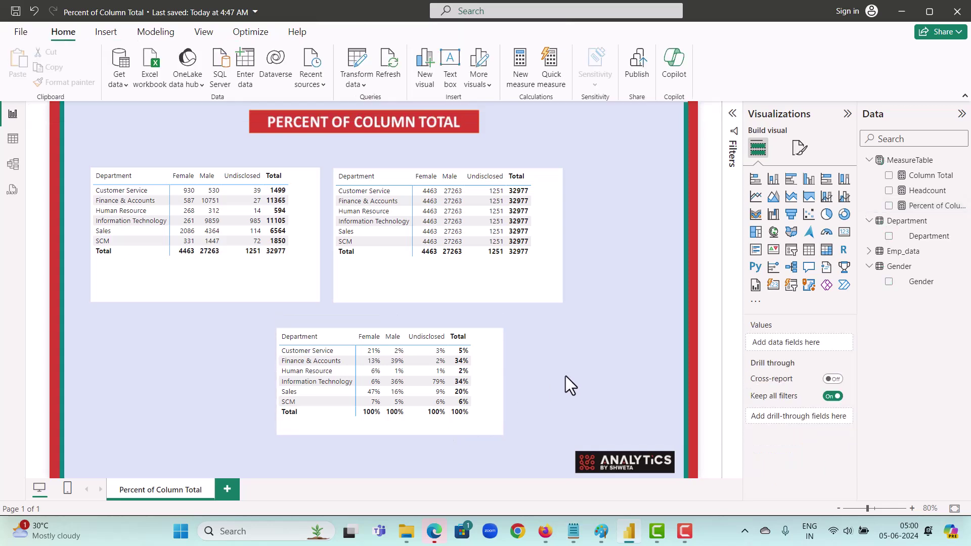